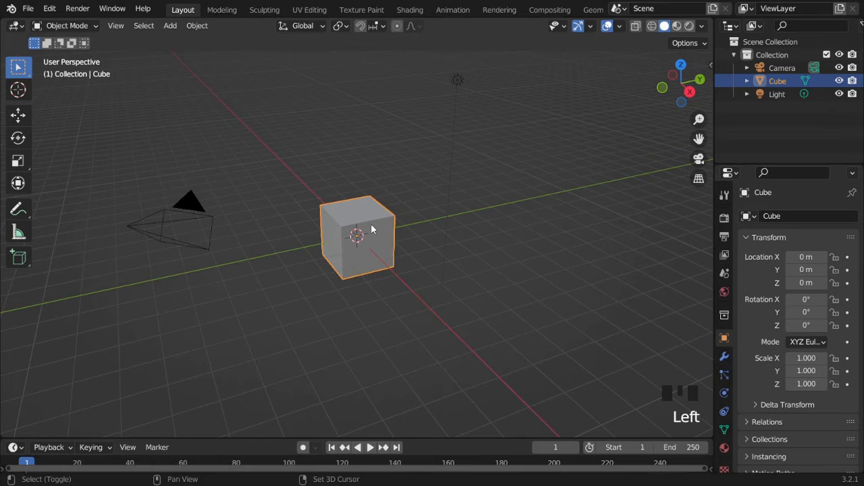
# Duplicate the default cube as a separate object, placing the copy at about X 1.9, Y 4.12, Z -0.14 m.
pyautogui.hotkey('shift', 'd')
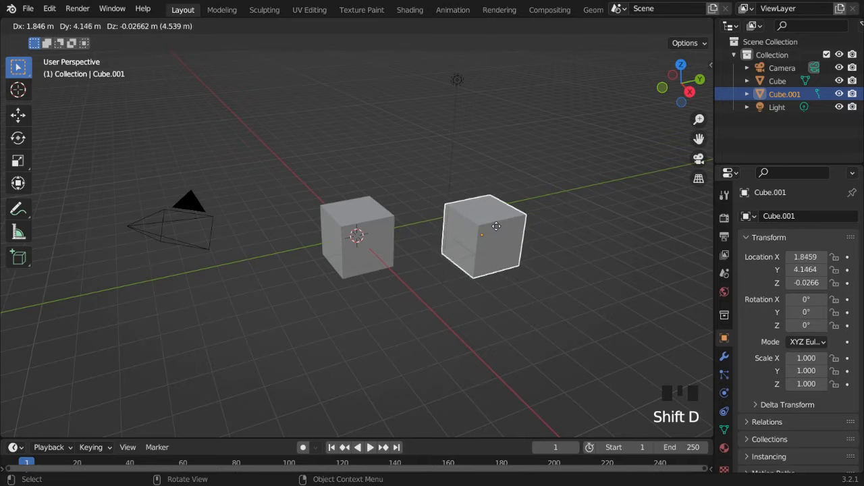
pyautogui.click(497, 229)
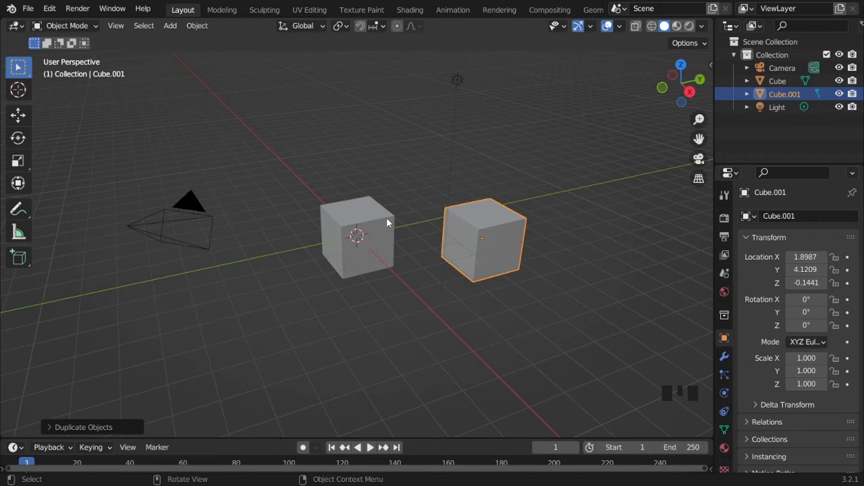
pyautogui.click(367, 231)
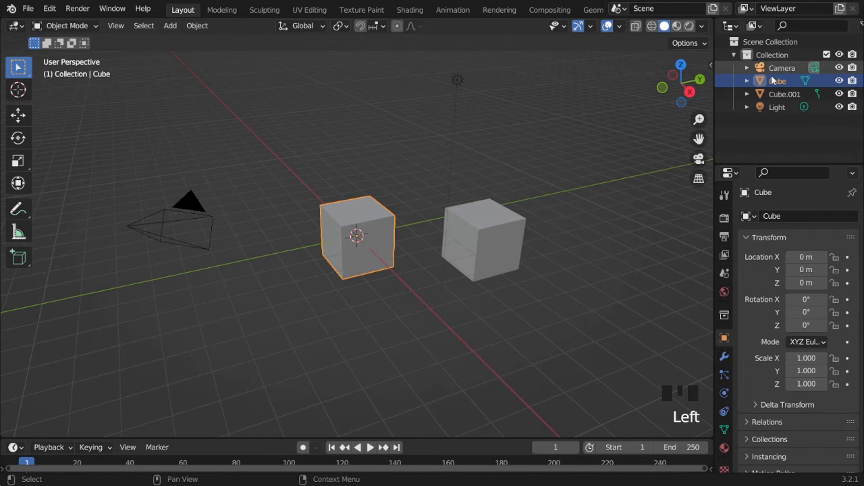
pyautogui.click(493, 223)
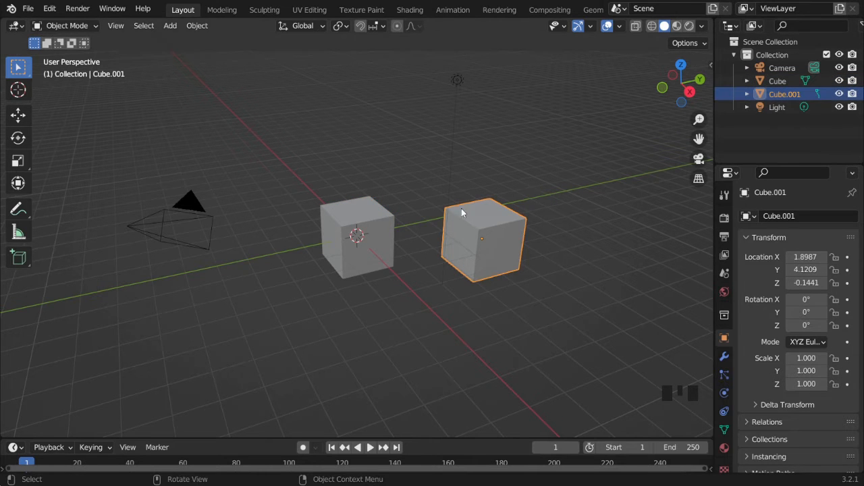
# In Edit Mode on the original cube, duplicate its whole mesh and place the copy in front of it on the camera's side.
pyautogui.click(351, 227)
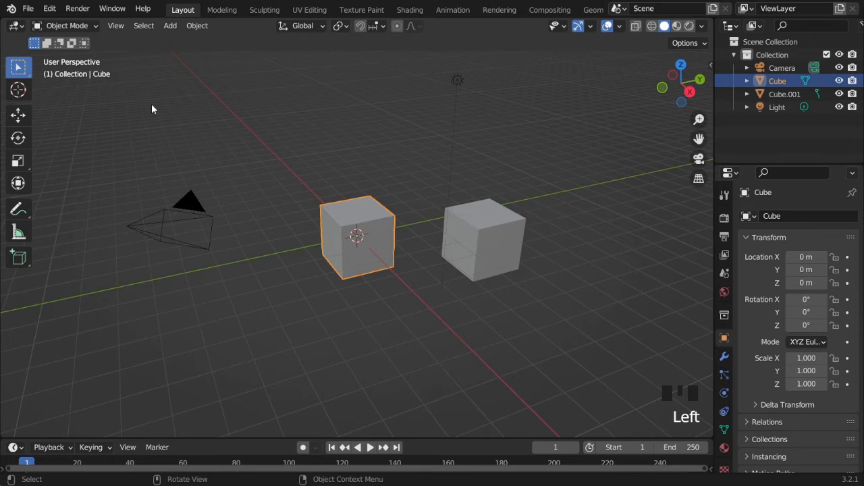
pyautogui.click(96, 26)
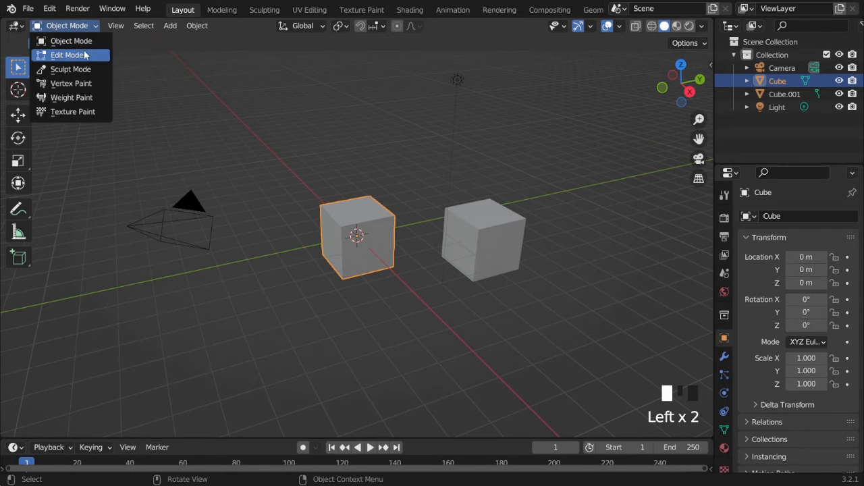
pyautogui.click(84, 54)
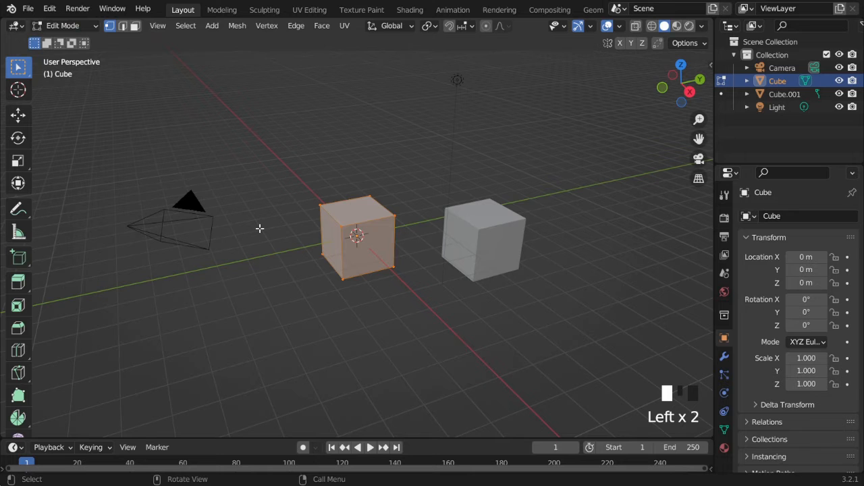
pyautogui.hotkey('shift', 'd')
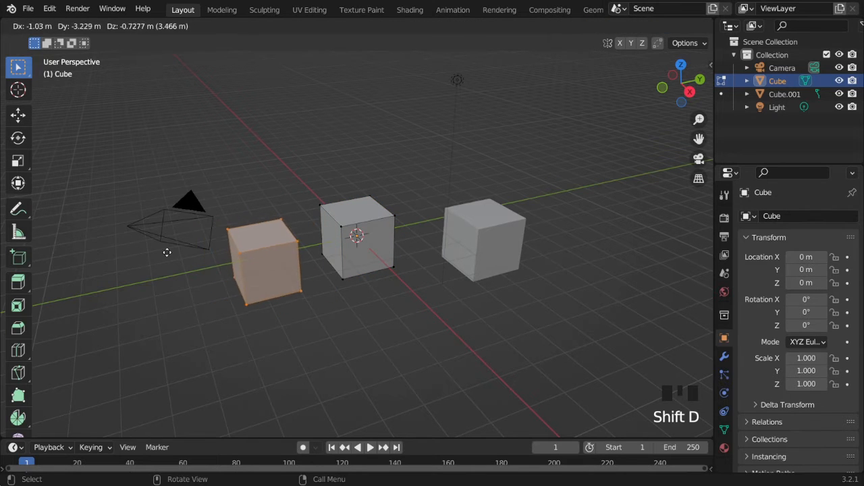
pyautogui.click(178, 297)
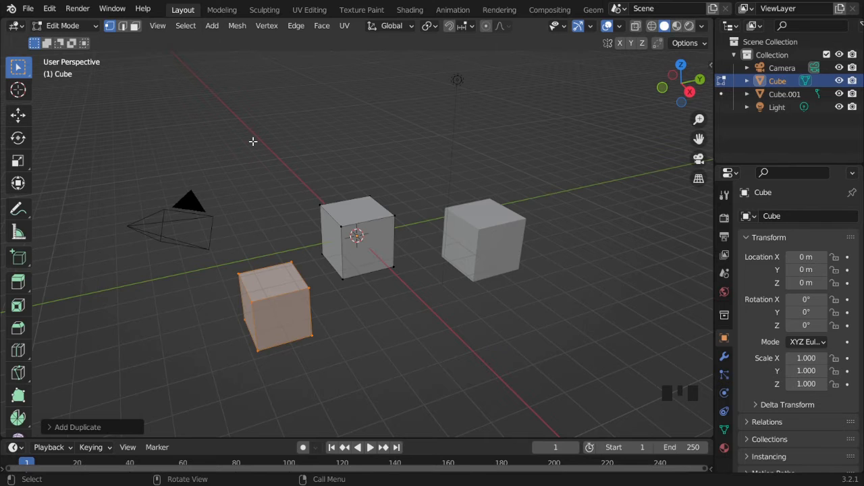
# Duplicate only the top face of the original cube and place the copy floating above and behind it.
pyautogui.click(135, 27)
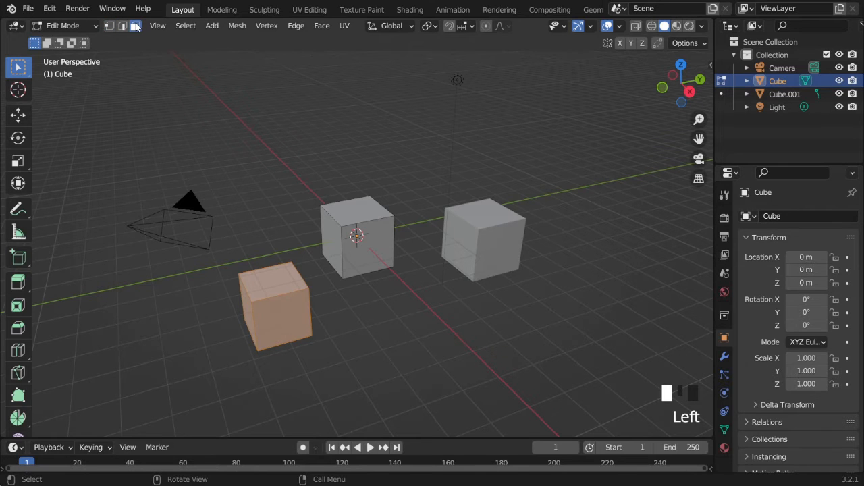
pyautogui.click(357, 210)
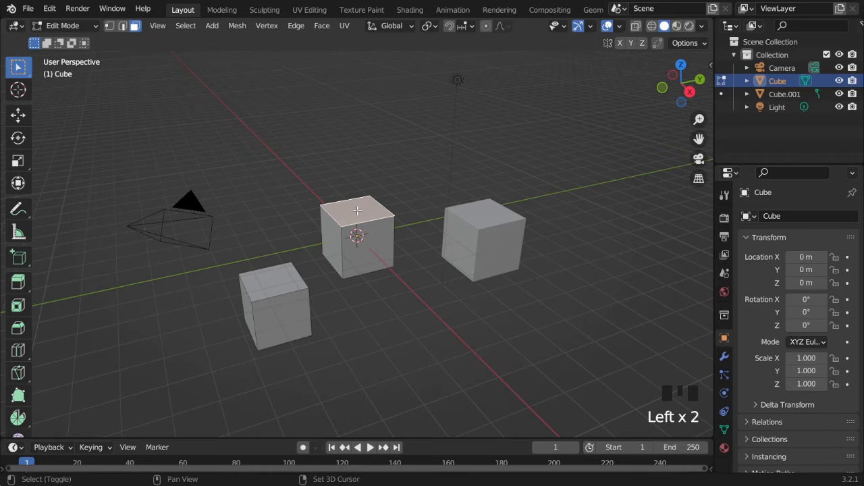
pyautogui.hotkey('shift', 'd')
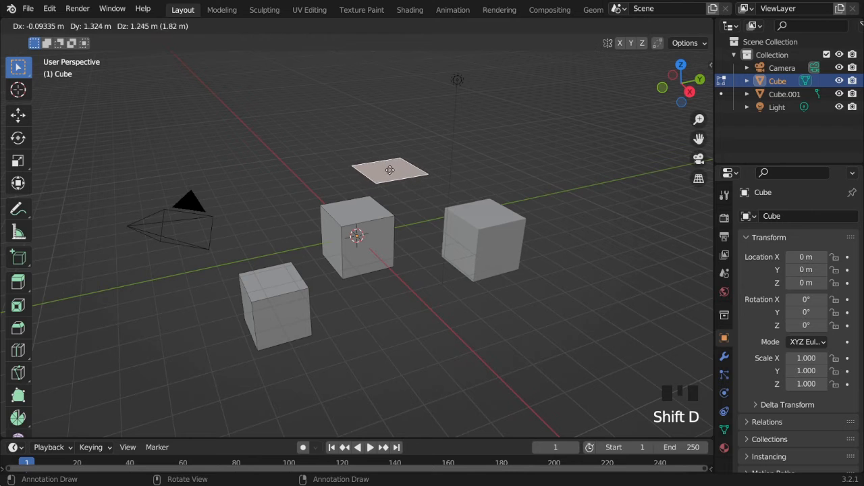
pyautogui.click(401, 158)
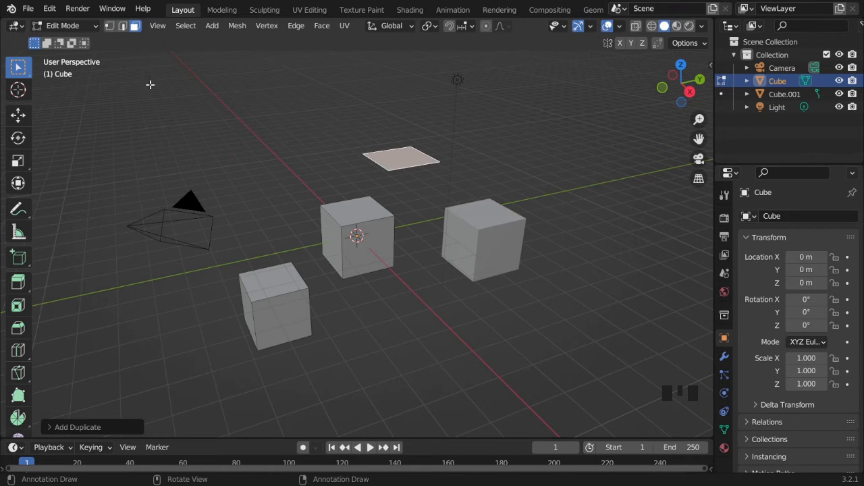
# Duplicate the rear top edge of the original cube and place the copy about 1.7 m away, beside the floating face.
pyautogui.click(122, 27)
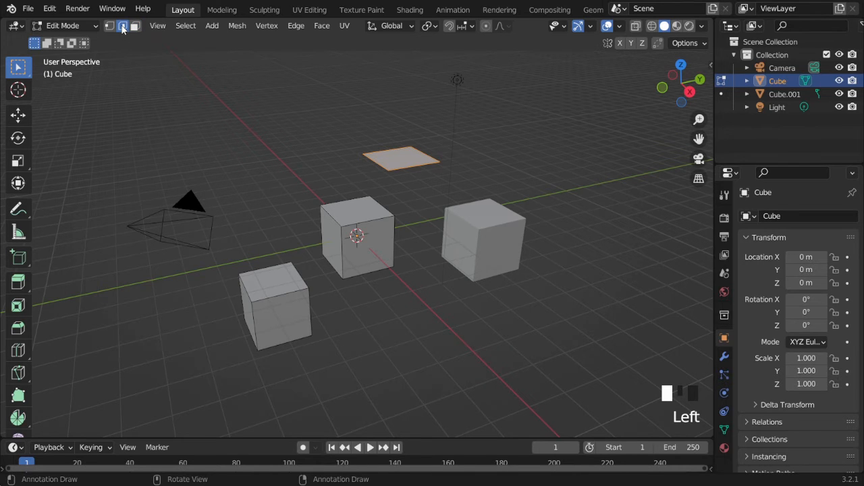
pyautogui.click(351, 197)
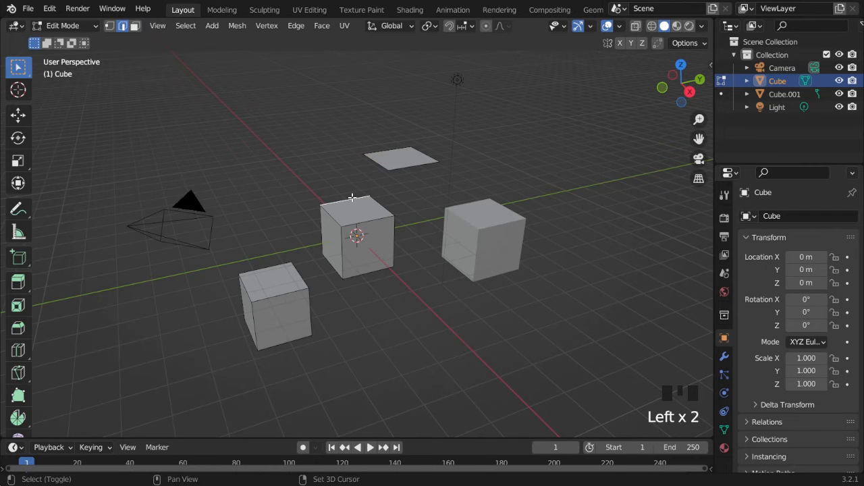
pyautogui.hotkey('shift', 'd')
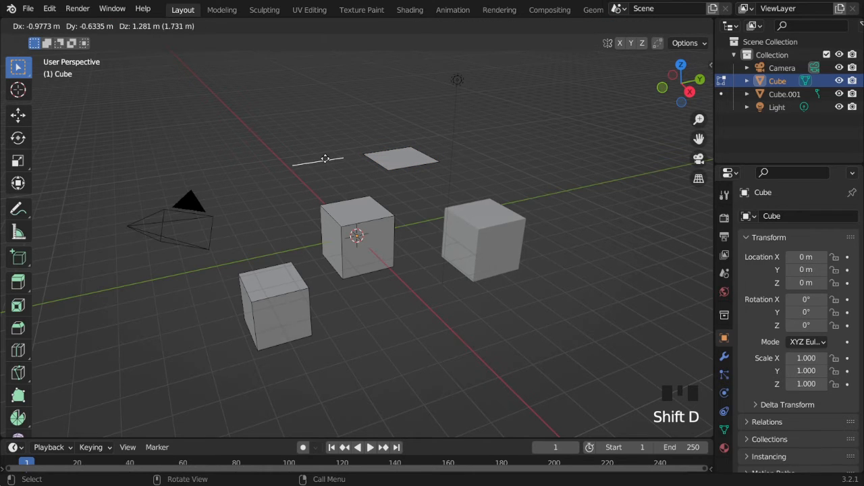
pyautogui.click(325, 160)
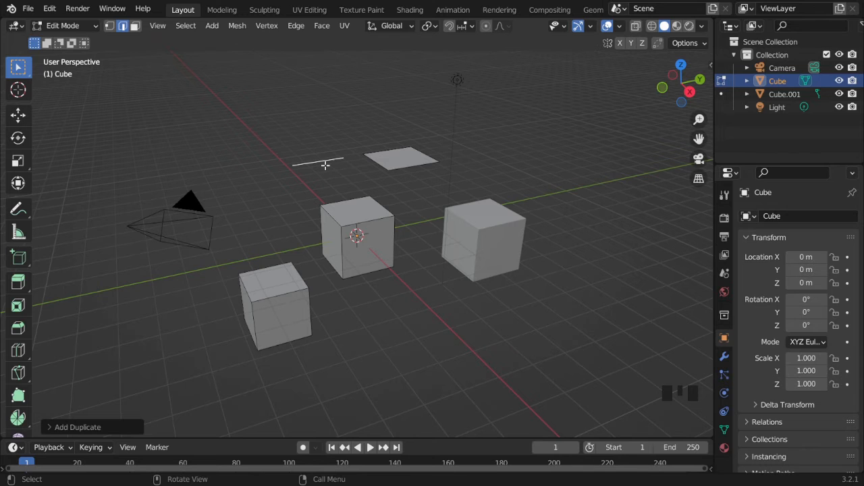
# Duplicate the original cube's top corner vertex nearest the camera and place the copy beyond the floating edge.
pyautogui.click(108, 28)
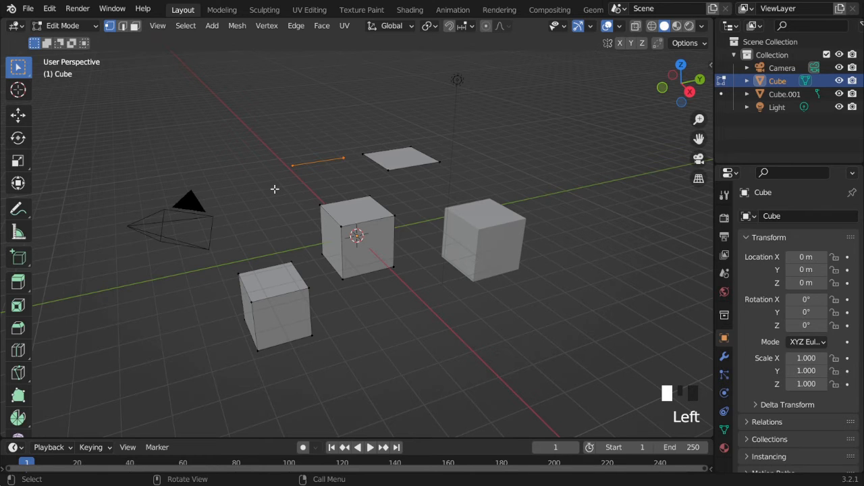
pyautogui.click(321, 204)
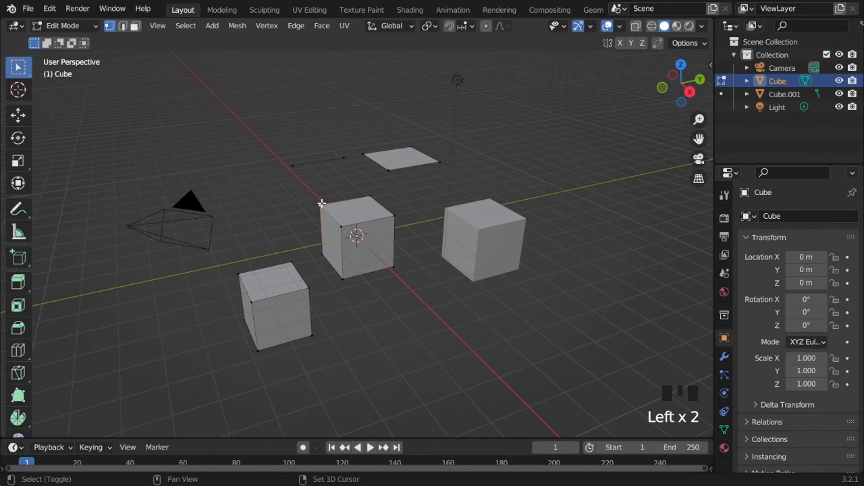
pyautogui.hotkey('shift', 'd')
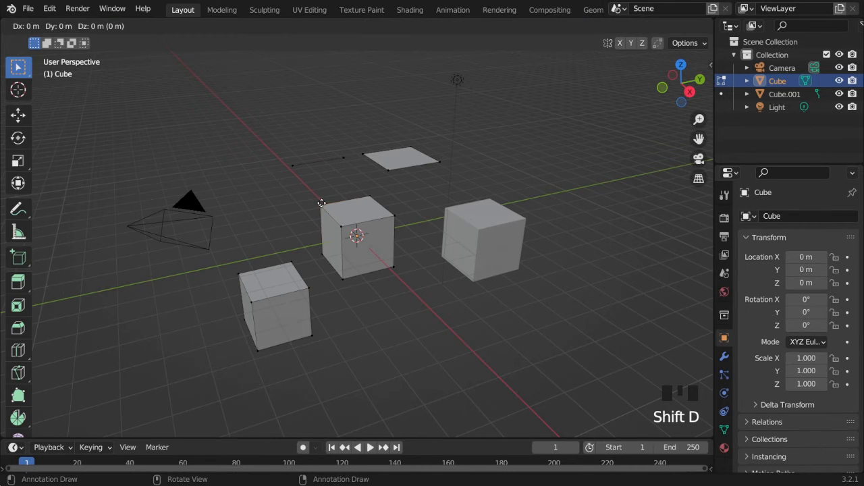
pyautogui.click(253, 169)
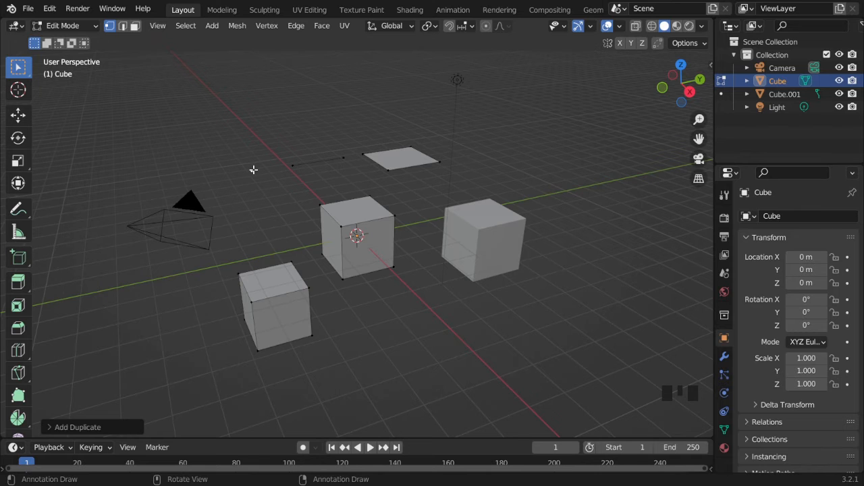
pyautogui.hotkey('shift', 'd')
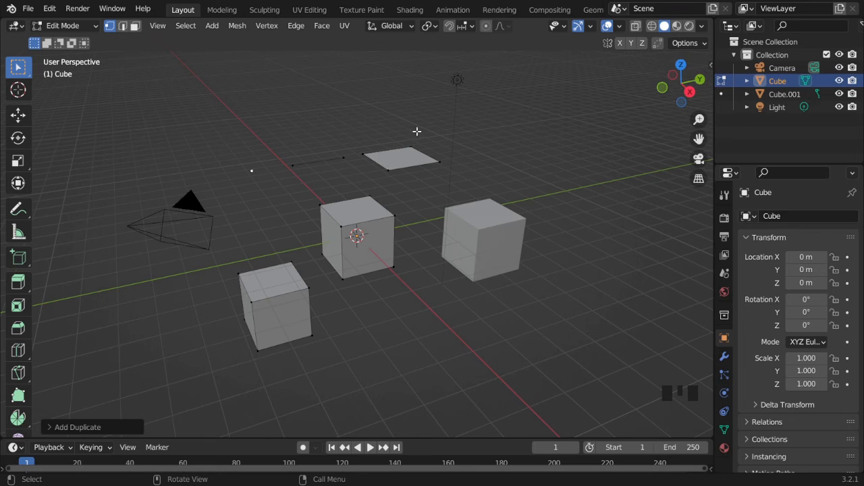
# Return to Object Mode and try moving the original cube together with its duplicated mesh parts.
pyautogui.click(85, 26)
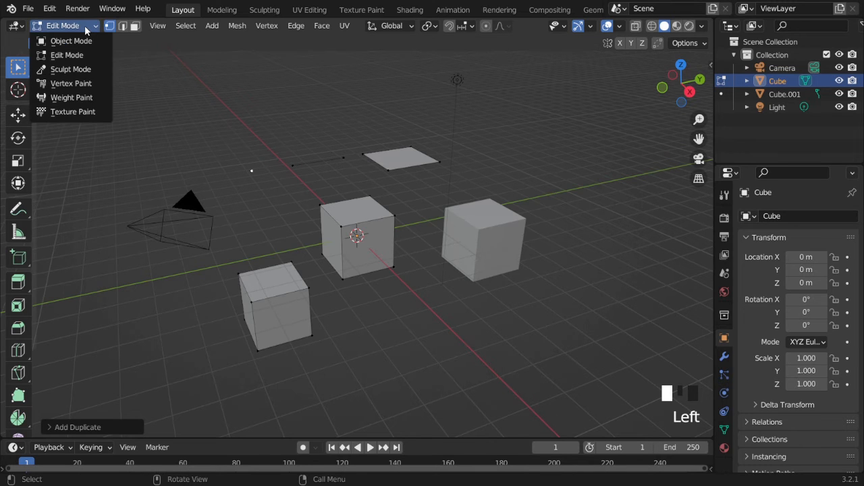
pyautogui.click(70, 41)
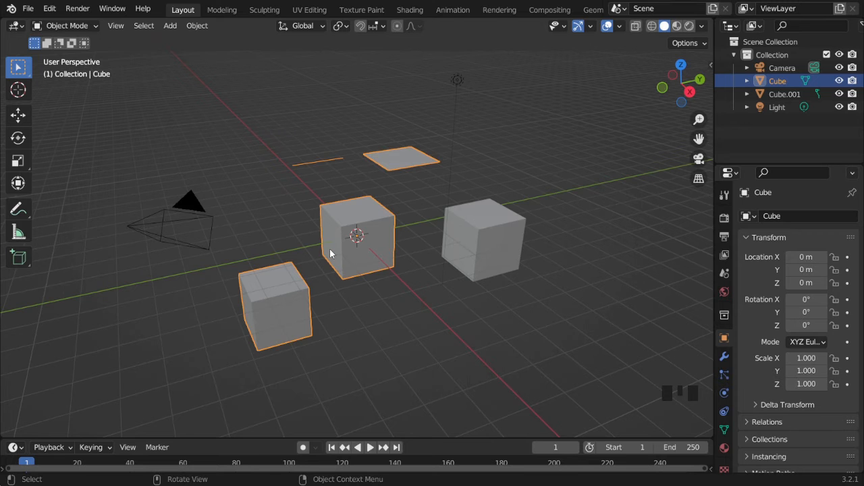
pyautogui.press('g')
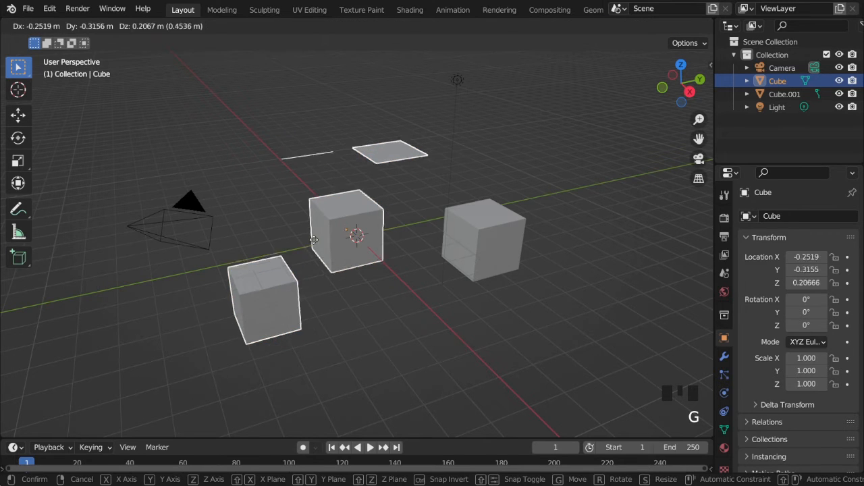
pyautogui.rightClick(305, 232)
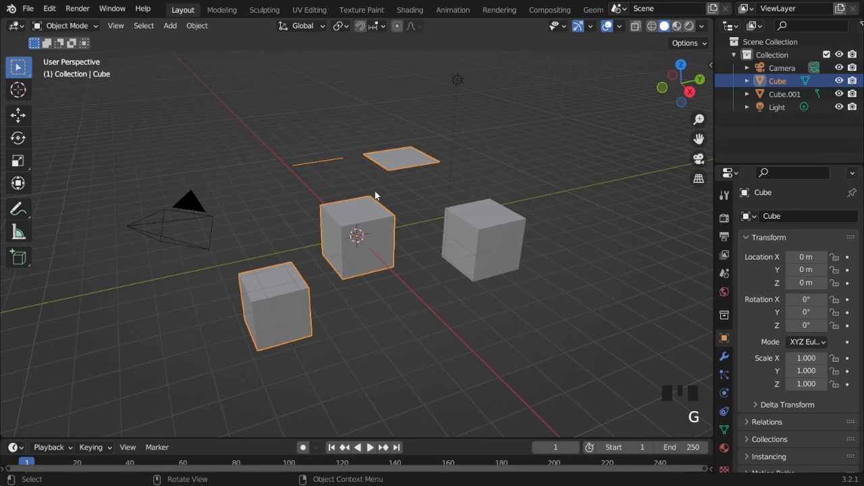
pyautogui.click(416, 196)
pyautogui.click(405, 163)
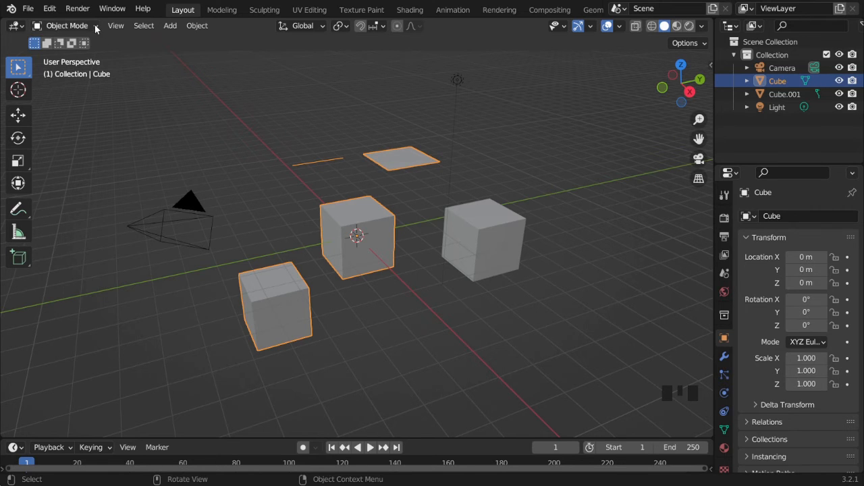
# In Edit Mode, separate the duplicated vertex from the cube's mesh into its own object using the Selection option.
pyautogui.click(67, 25)
pyautogui.click(91, 57)
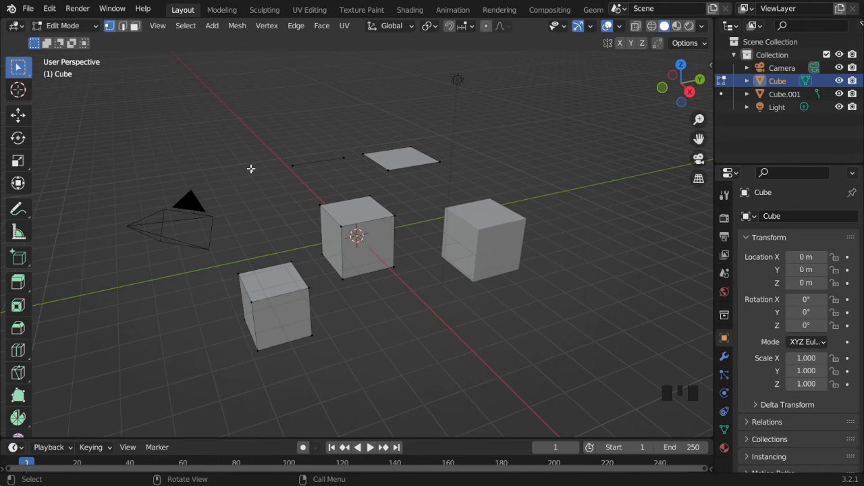
pyautogui.click(251, 171)
pyautogui.click(237, 28)
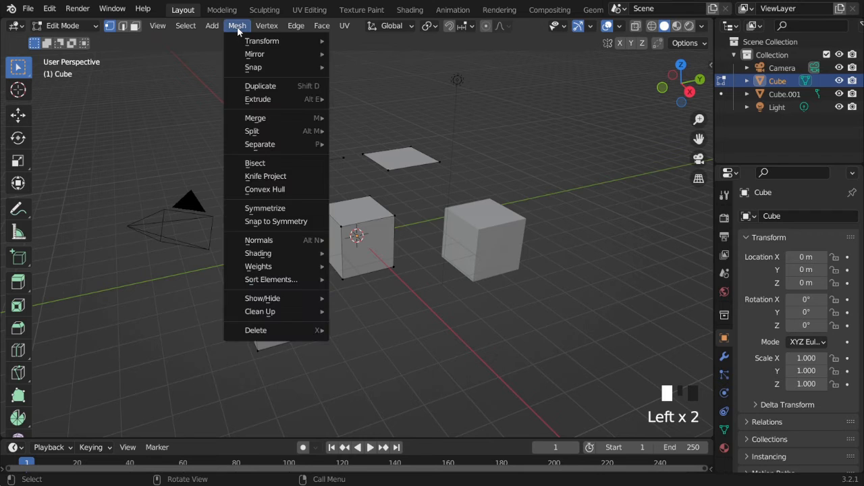
pyautogui.moveTo(247, 118)
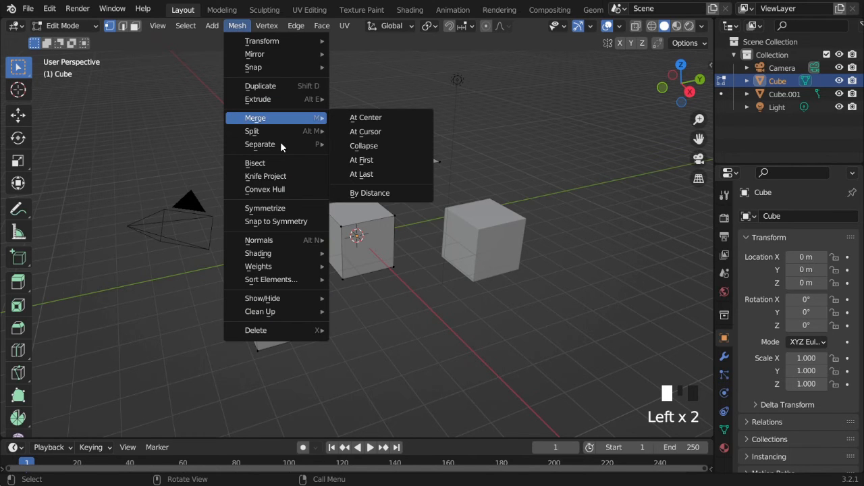
pyautogui.moveTo(286, 145)
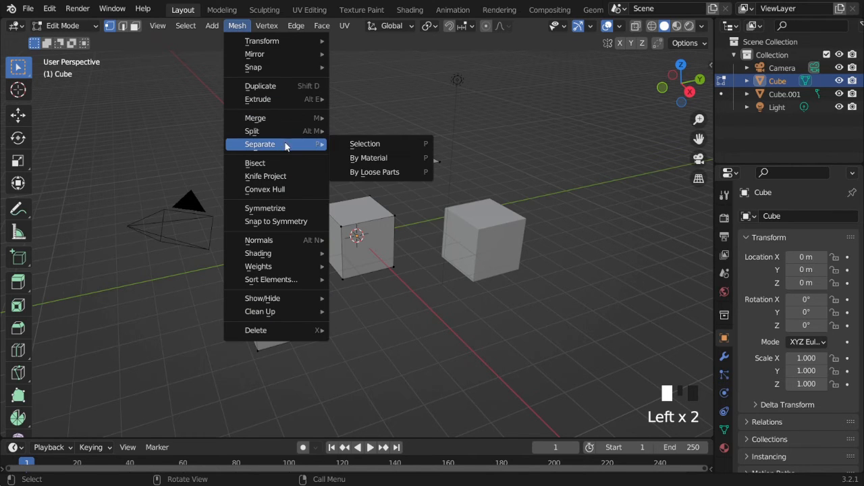
pyautogui.click(365, 143)
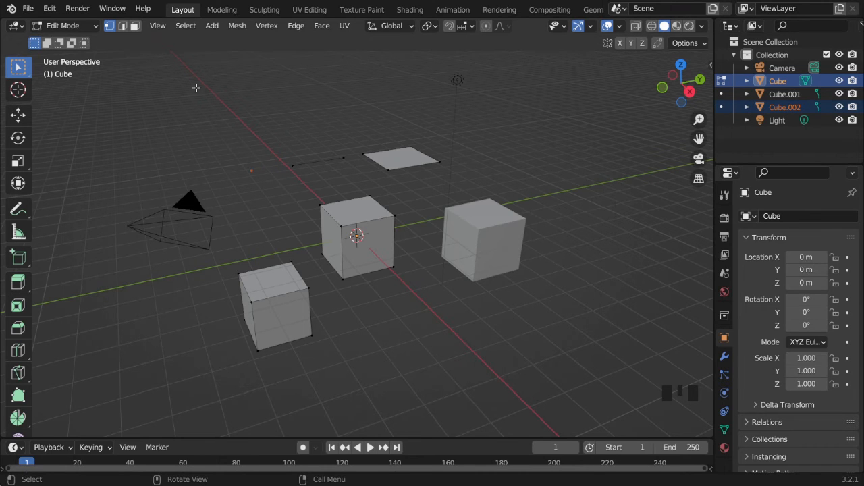
# Select the duplicated floating edge in edge select mode and separate it into its own object using the Selection option.
pyautogui.click(122, 27)
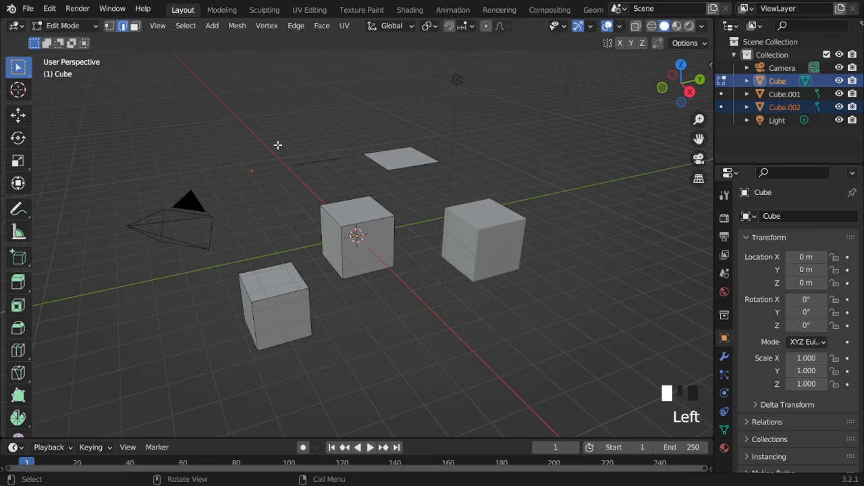
pyautogui.click(304, 161)
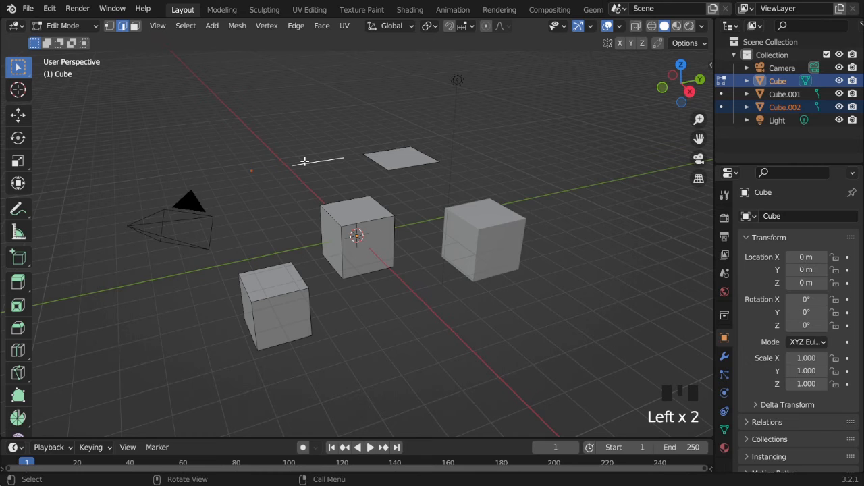
pyautogui.click(237, 28)
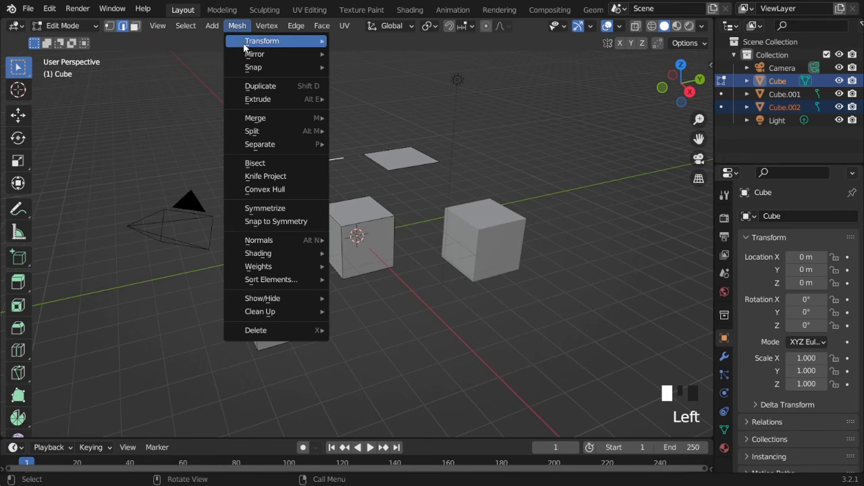
pyautogui.moveTo(289, 144)
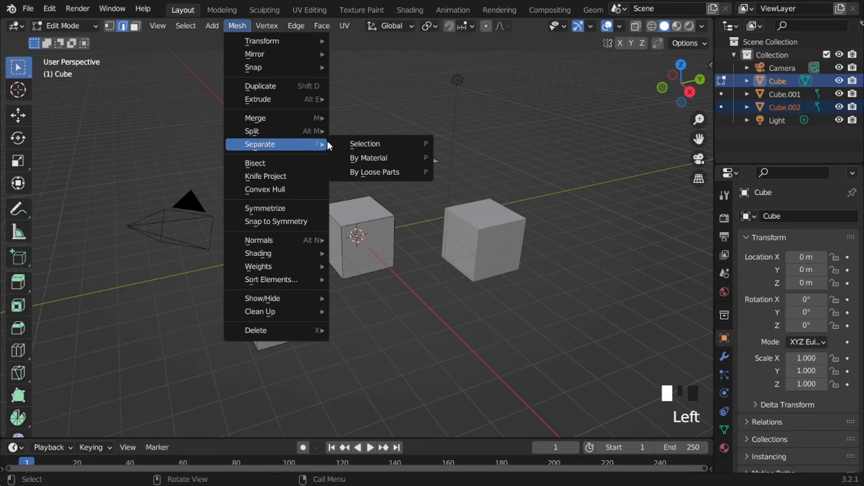
pyautogui.click(356, 146)
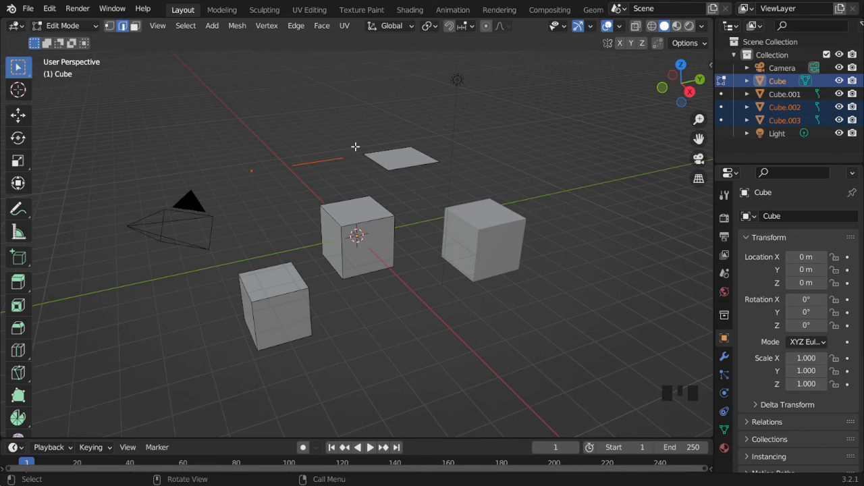
# Select the duplicated floating face in face select mode and separate it into its own object using the Selection option.
pyautogui.click(135, 27)
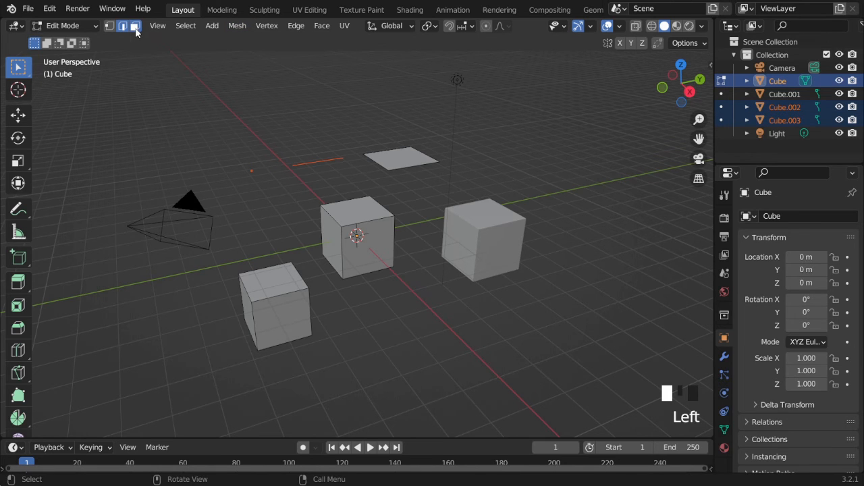
pyautogui.click(399, 153)
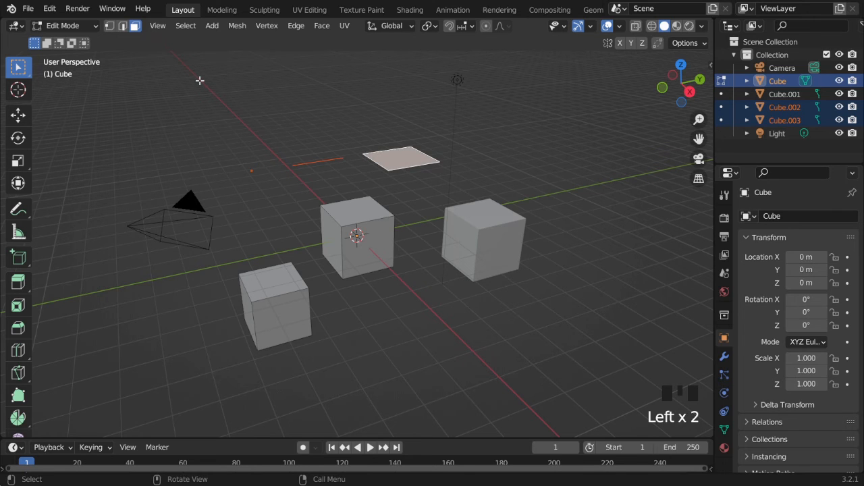
pyautogui.click(238, 27)
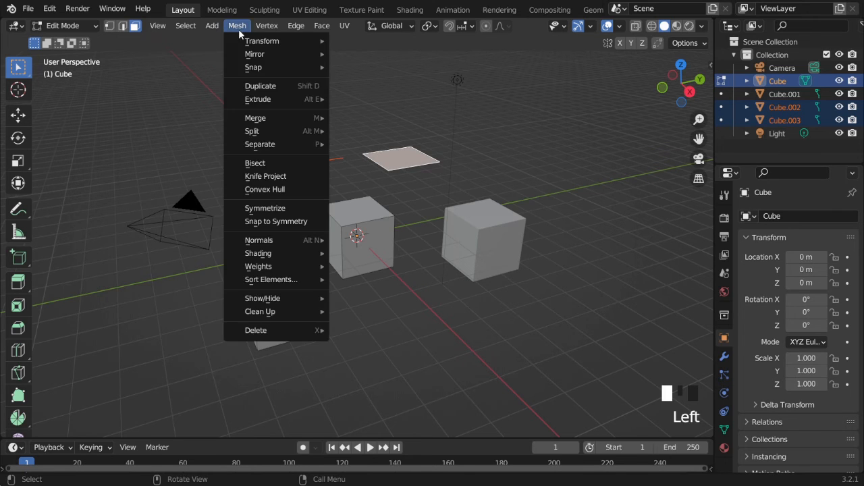
pyautogui.moveTo(270, 145)
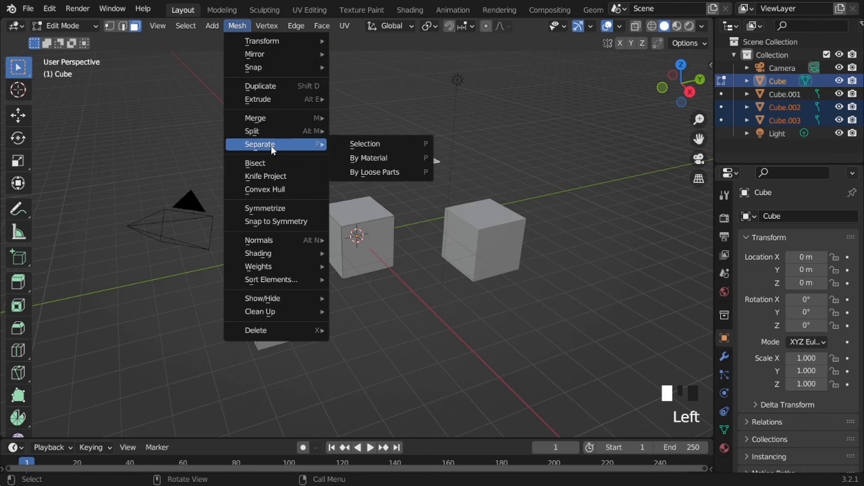
pyautogui.click(353, 143)
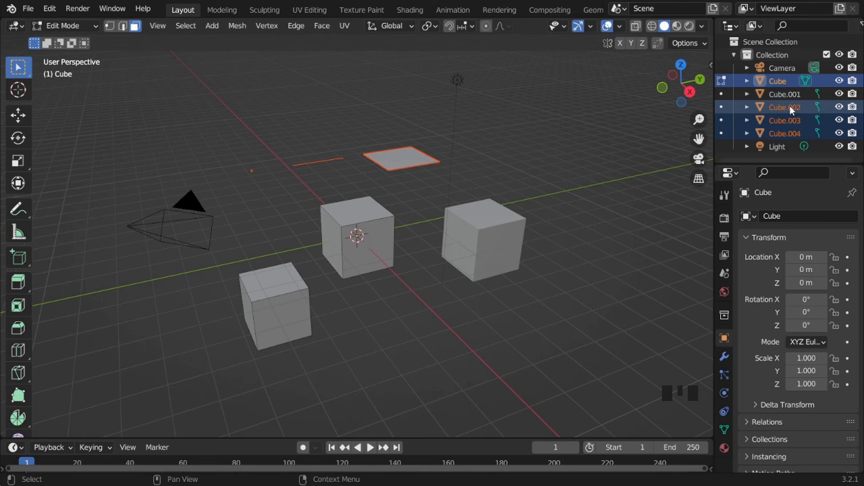
# Select all faces of the duplicated cube mesh beside the original cube and separate them into their own object using the Selection option.
pyautogui.click(272, 282)
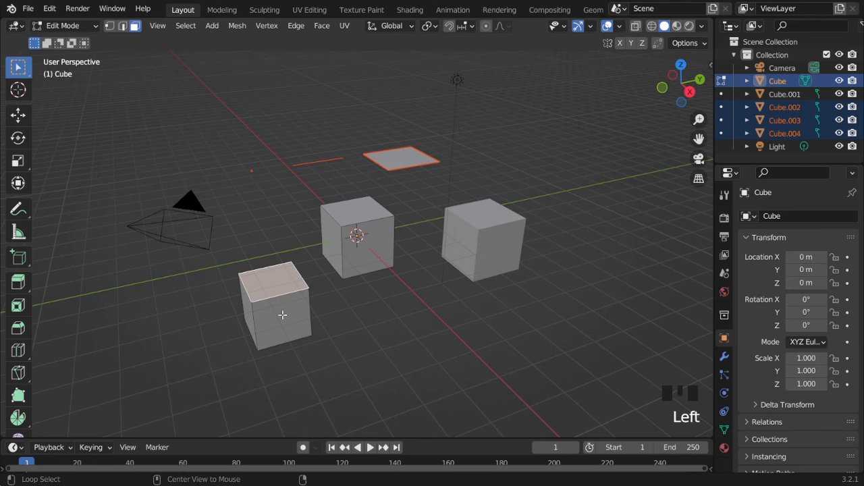
pyautogui.keyDown('alt'); pyautogui.click(282, 315); pyautogui.keyUp('alt')
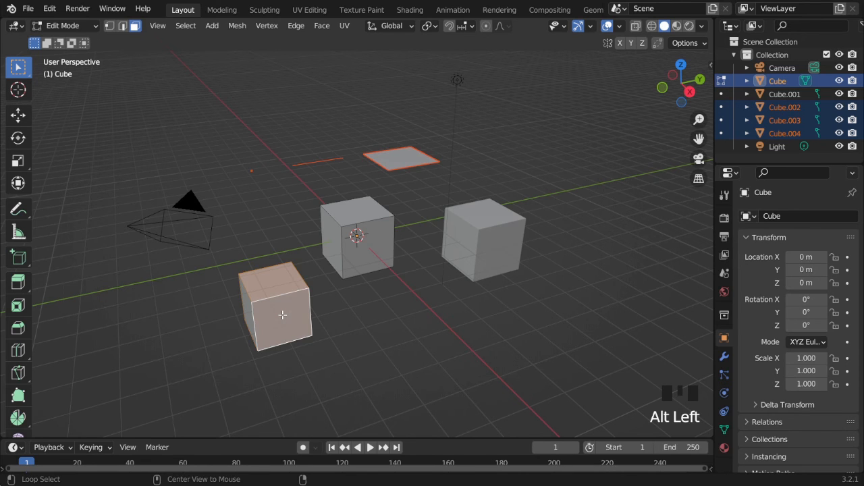
pyautogui.keyDown('shift'); pyautogui.click(249, 309); pyautogui.keyUp('shift')
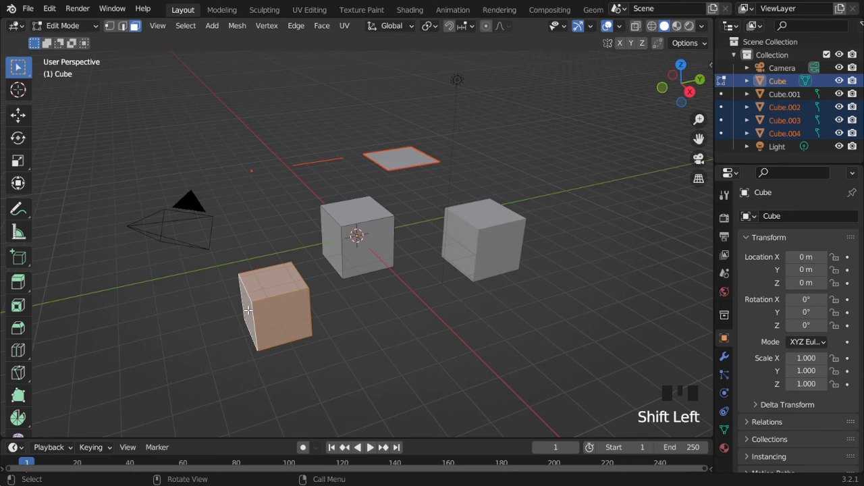
pyautogui.press('KP_6')
pyautogui.press('KP_6')
pyautogui.press('KP_6')
pyautogui.press('KP_6')
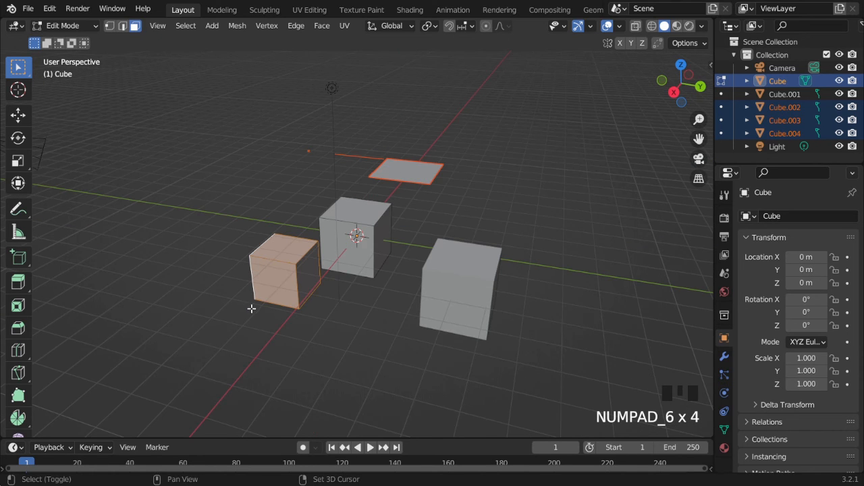
pyautogui.keyDown('shift'); pyautogui.click(310, 284); pyautogui.keyUp('shift')
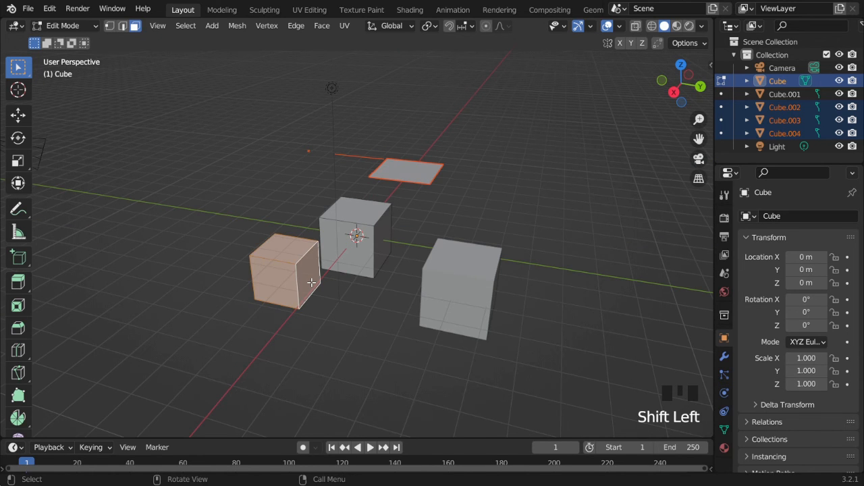
pyautogui.press('KP_2')
pyautogui.press('KP_2')
pyautogui.press('KP_2')
pyautogui.press('KP_2')
pyautogui.press('KP_2')
pyautogui.press('KP_2')
pyautogui.press('KP_8')
pyautogui.press('KP_8')
pyautogui.press('KP_8')
pyautogui.press('KP_8')
pyautogui.press('KP_8')
pyautogui.press('KP_8')
pyautogui.press('KP_8')
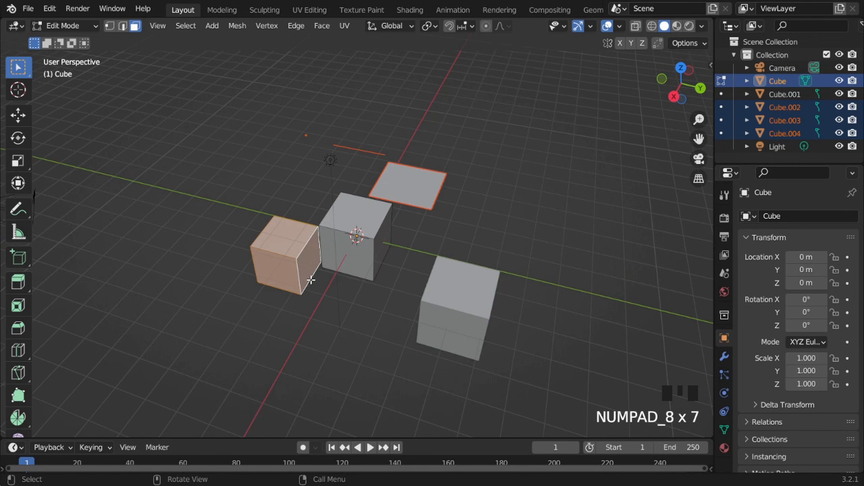
pyautogui.click(237, 27)
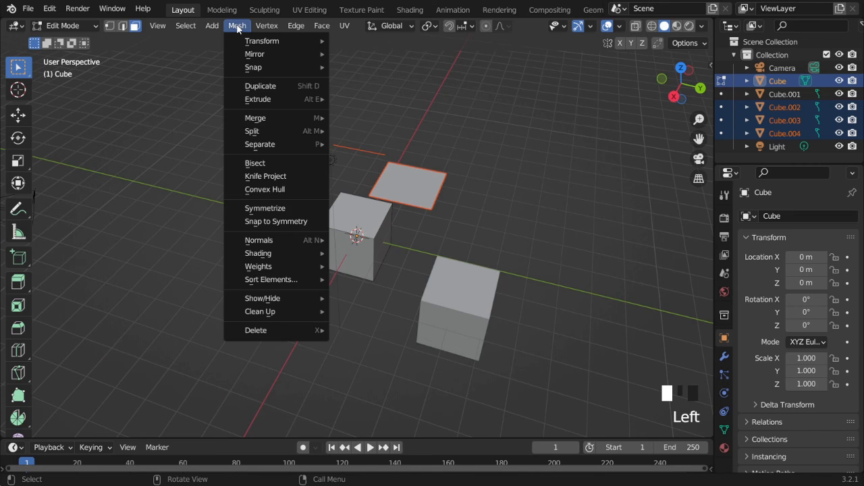
pyautogui.moveTo(287, 146)
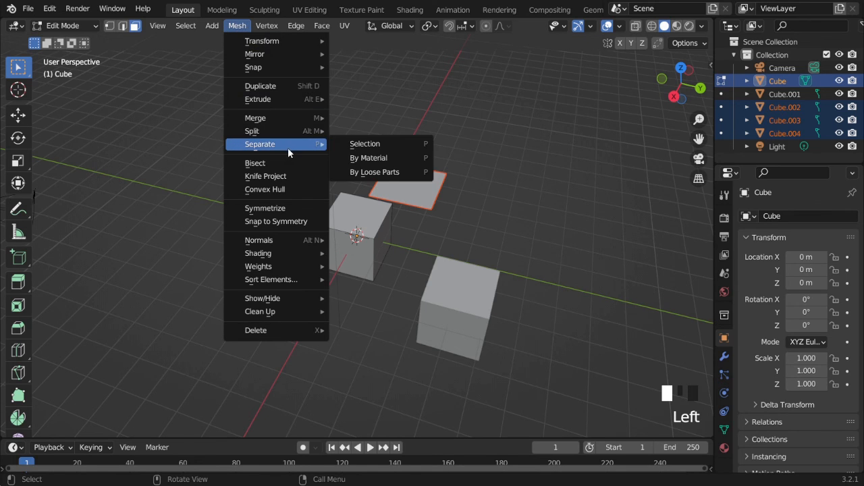
pyautogui.click(365, 144)
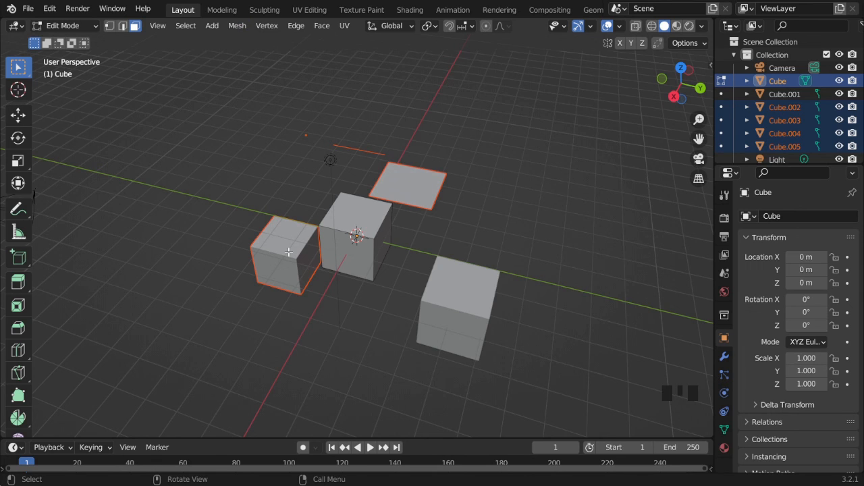
# Return to Object Mode and deselect all objects.
pyautogui.click(75, 27)
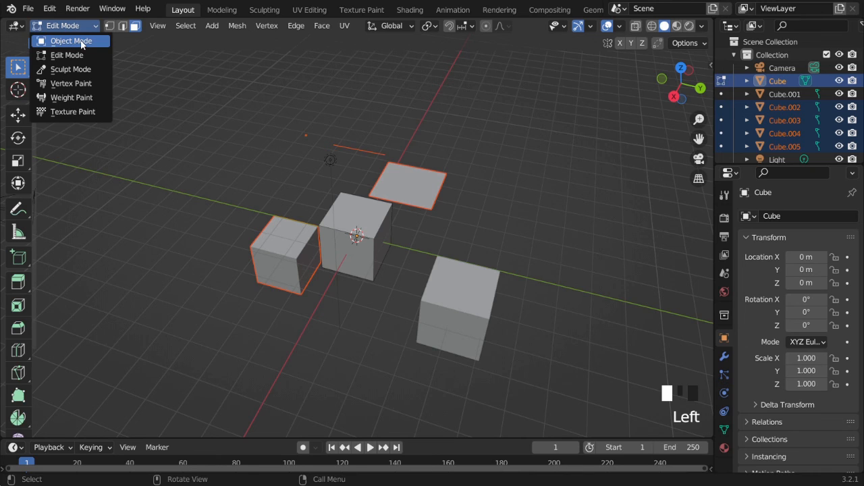
pyautogui.click(81, 41)
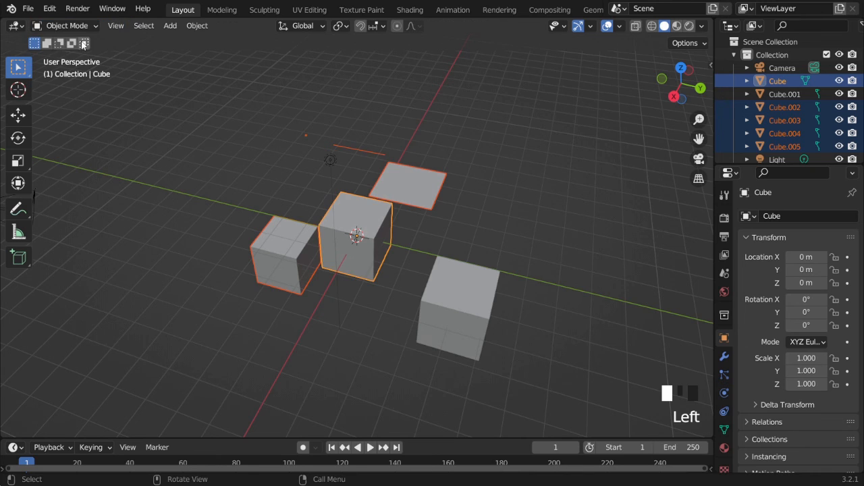
pyautogui.click(501, 207)
# Select the floating face, edge, vertex and each of the three cubes one at a time to check that they are independent objects.
pyautogui.click(421, 195)
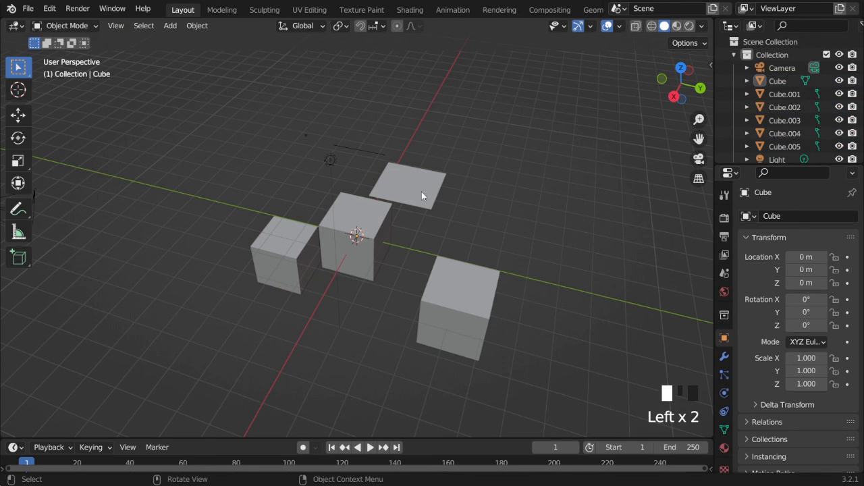
pyautogui.click(366, 152)
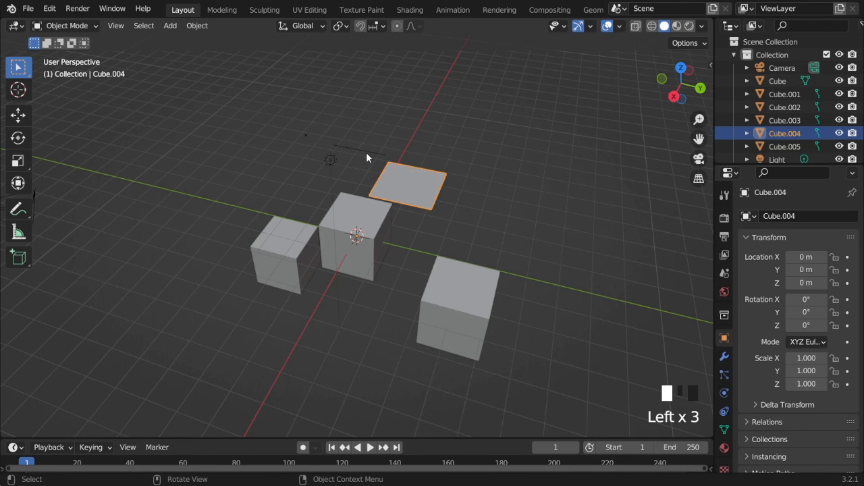
pyautogui.click(306, 137)
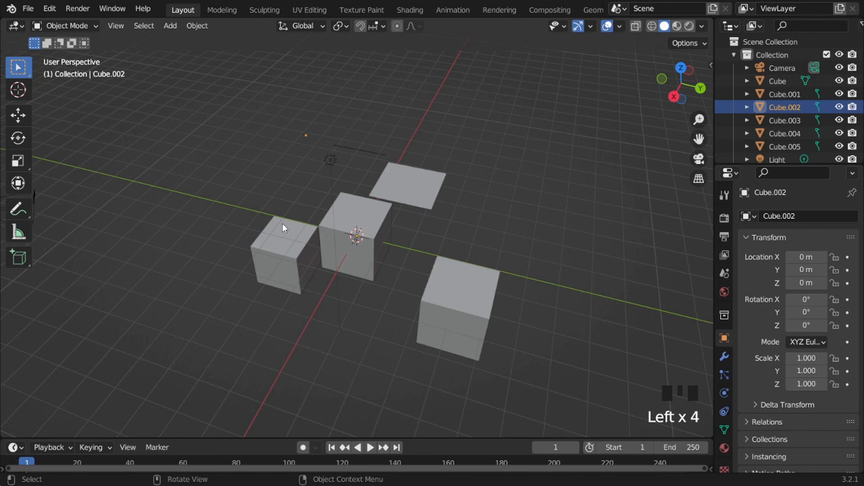
pyautogui.click(285, 240)
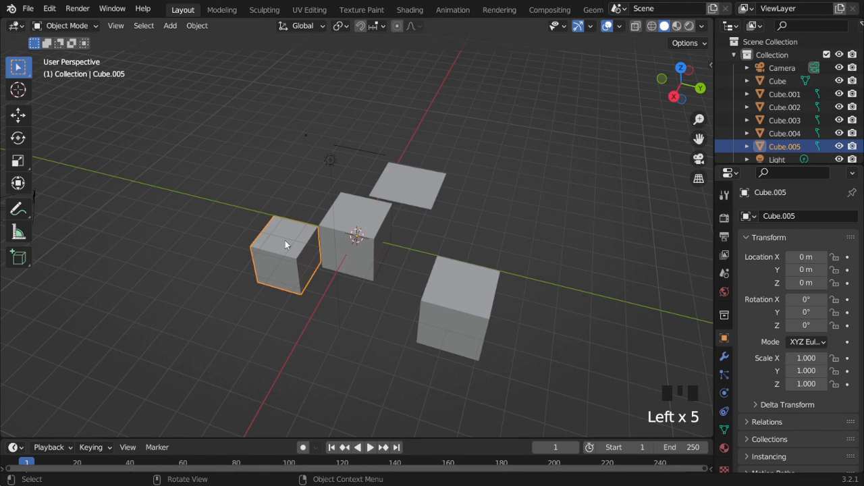
pyautogui.click(354, 234)
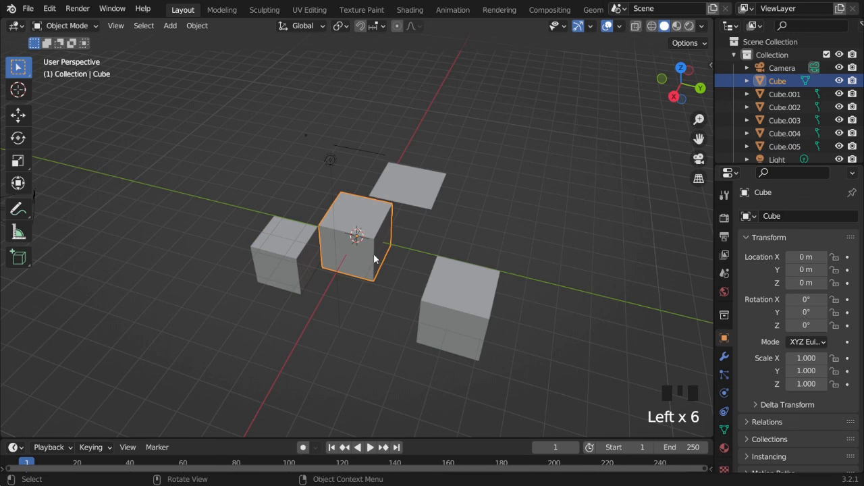
pyautogui.click(462, 310)
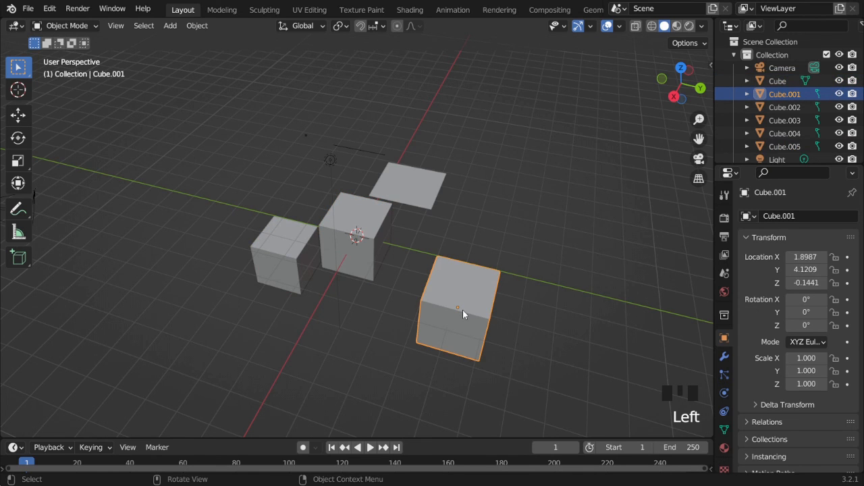